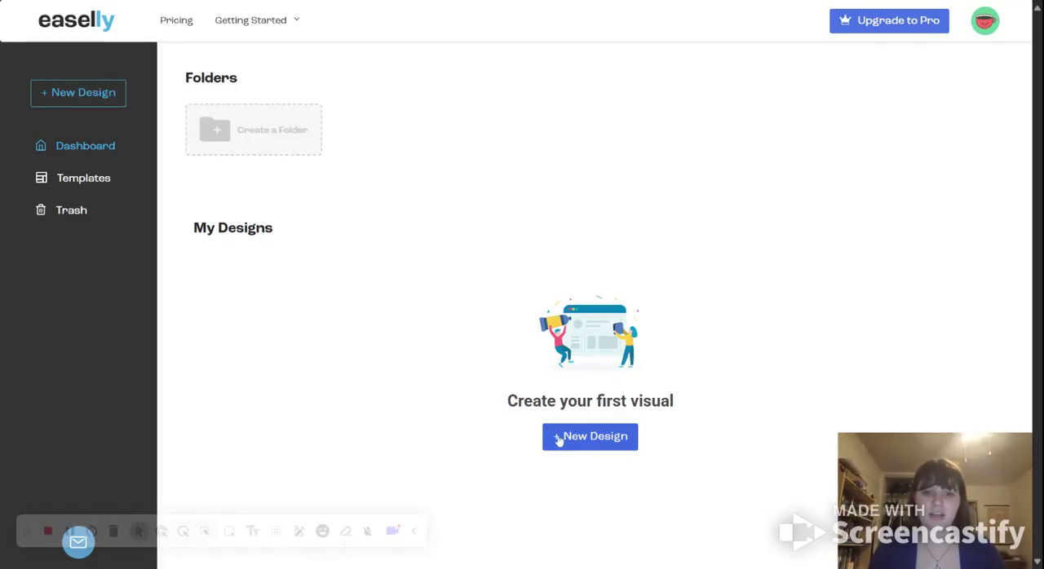
Step: Start a new design by choosing a template rather than a blank page
click(622, 439)
click(700, 252)
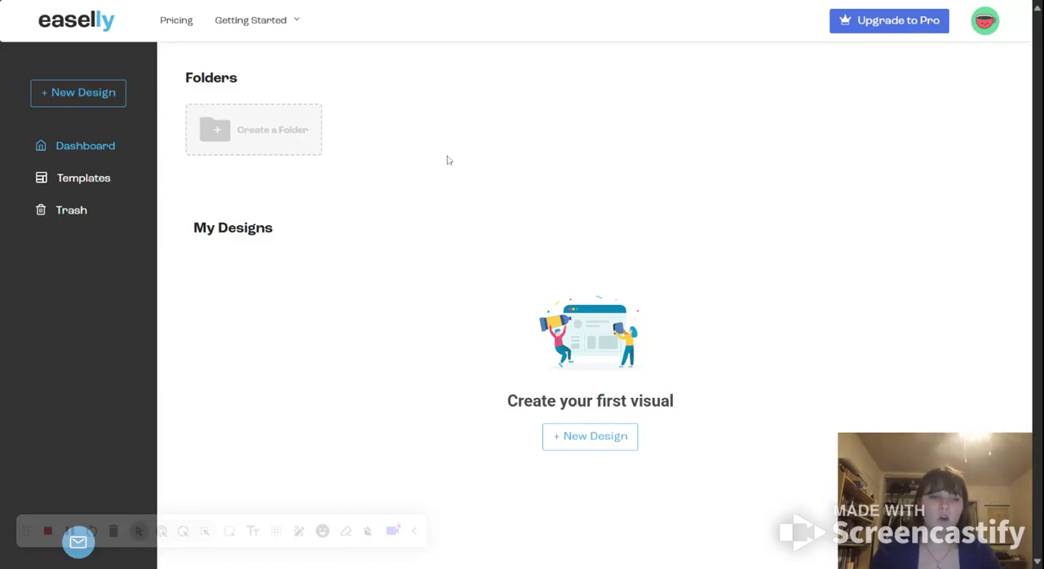
click(617, 438)
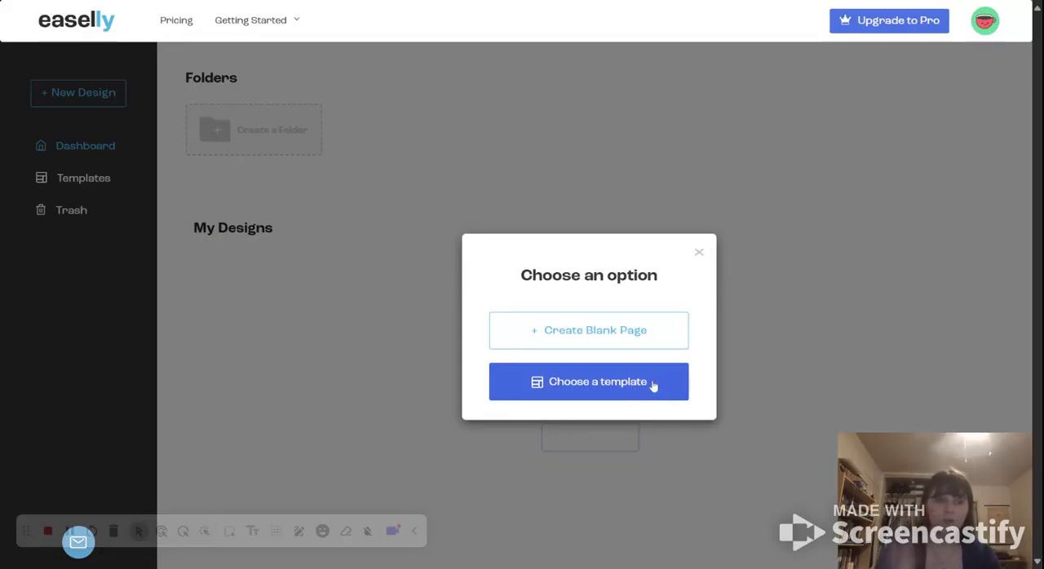
click(617, 386)
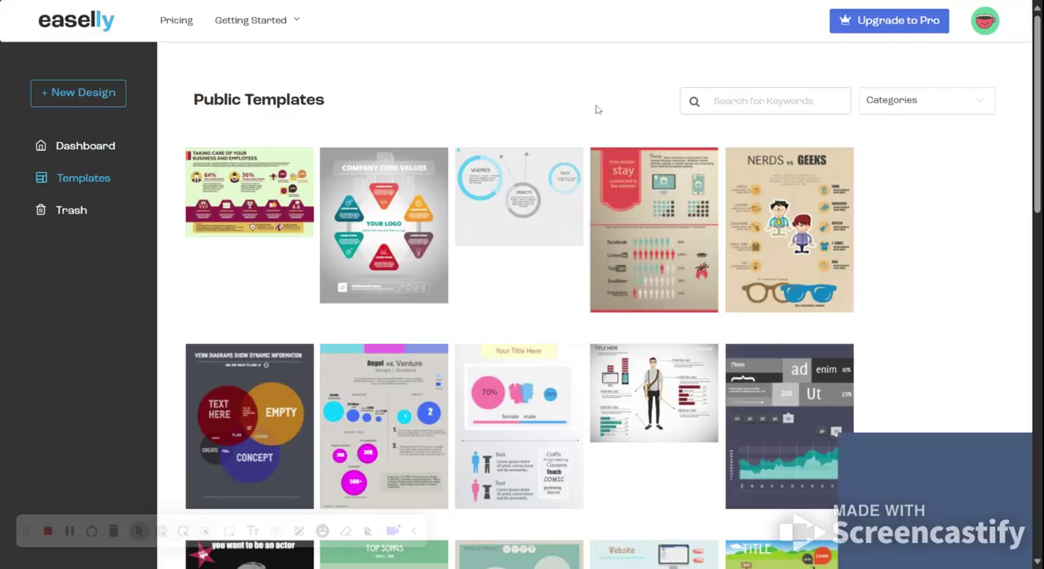
Step: Browse the full gallery of public templates, including the premium ones
mouse_move(625, 256)
scroll(625, 255, down, 1)
scroll(624, 255, down, 2)
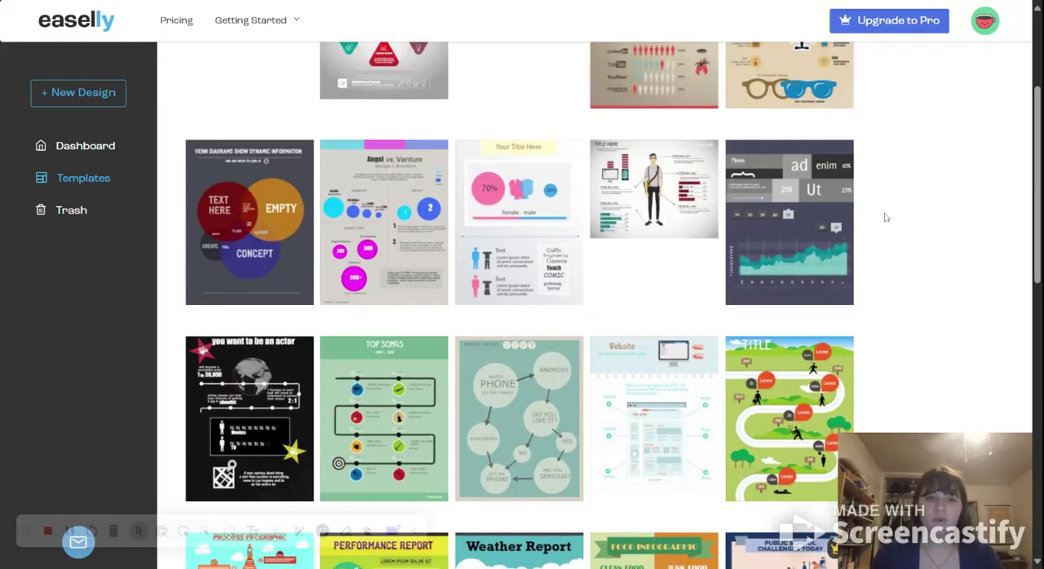
scroll(919, 232, down, 5)
scroll(918, 232, down, 1)
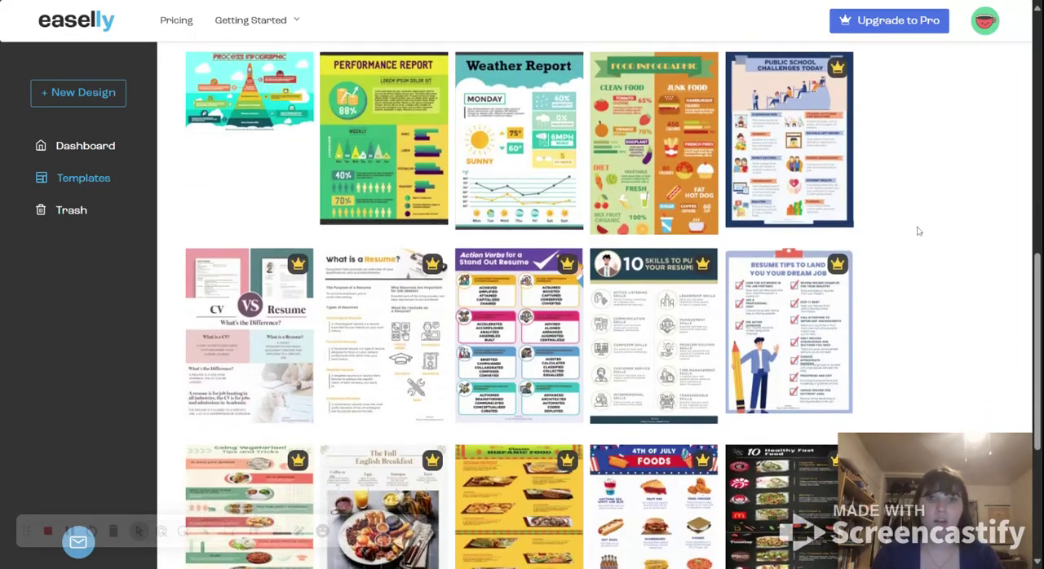
scroll(915, 229, down, 4)
scroll(729, 254, up, 1)
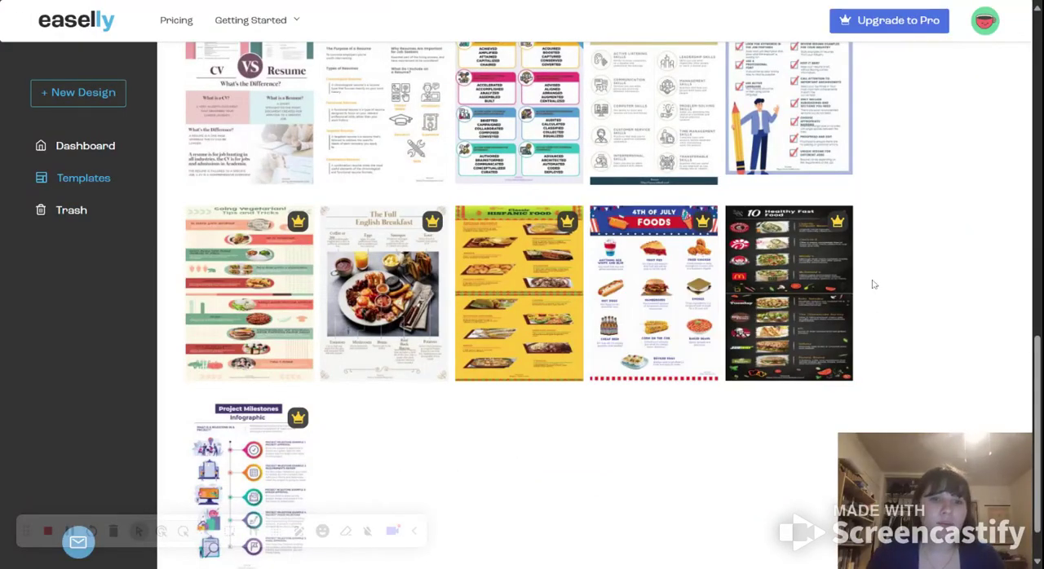
scroll(876, 281, up, 3)
scroll(883, 220, up, 2)
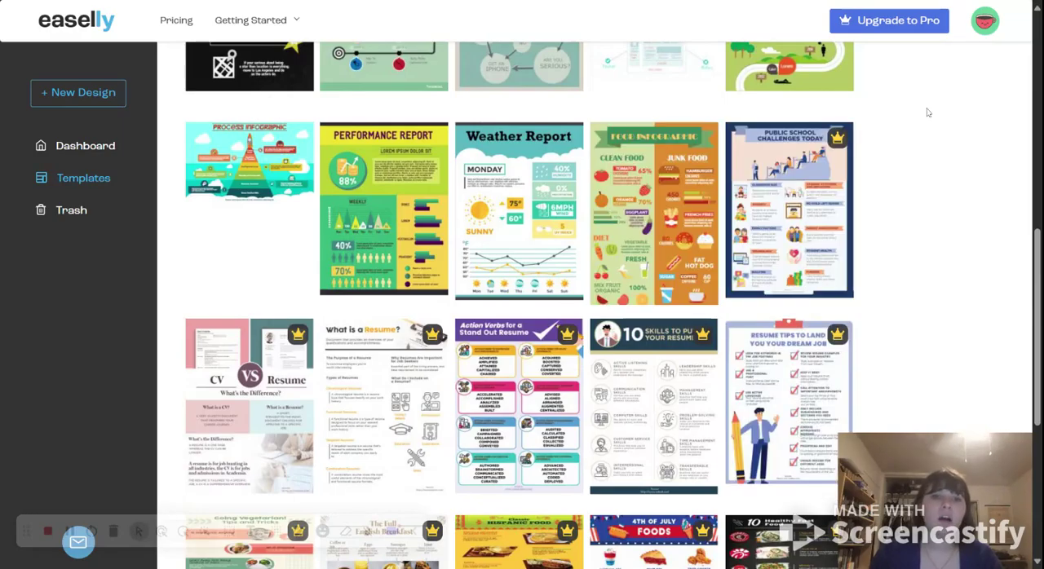
scroll(951, 222, up, 2)
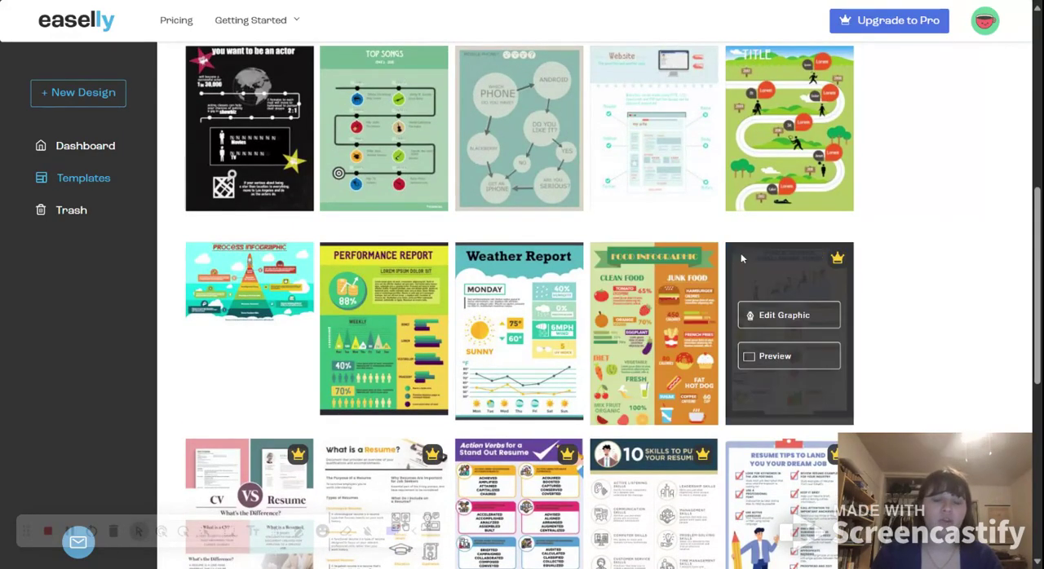
scroll(865, 233, up, 3)
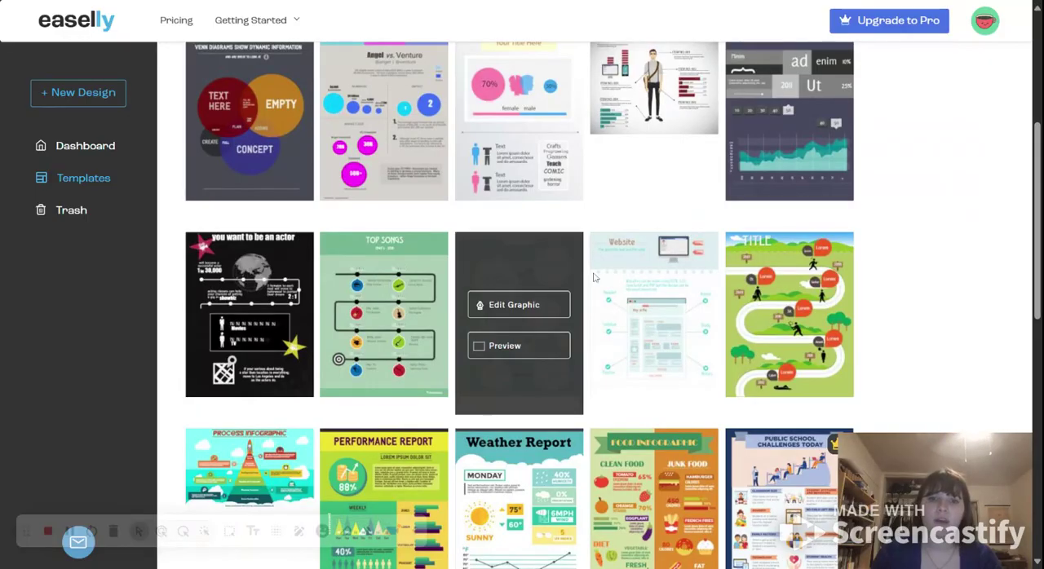
scroll(901, 288, up, 2)
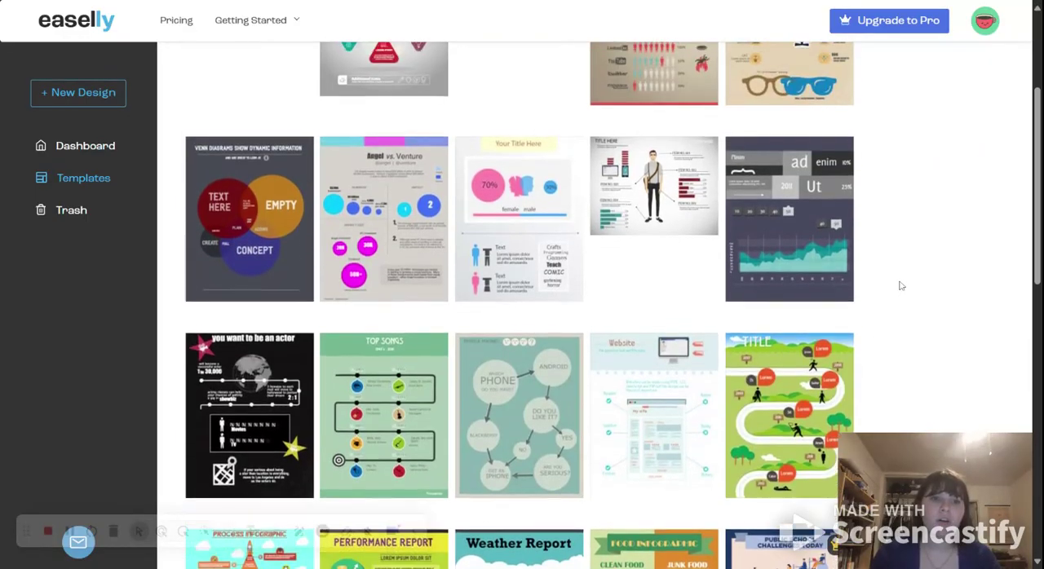
scroll(954, 302, up, 3)
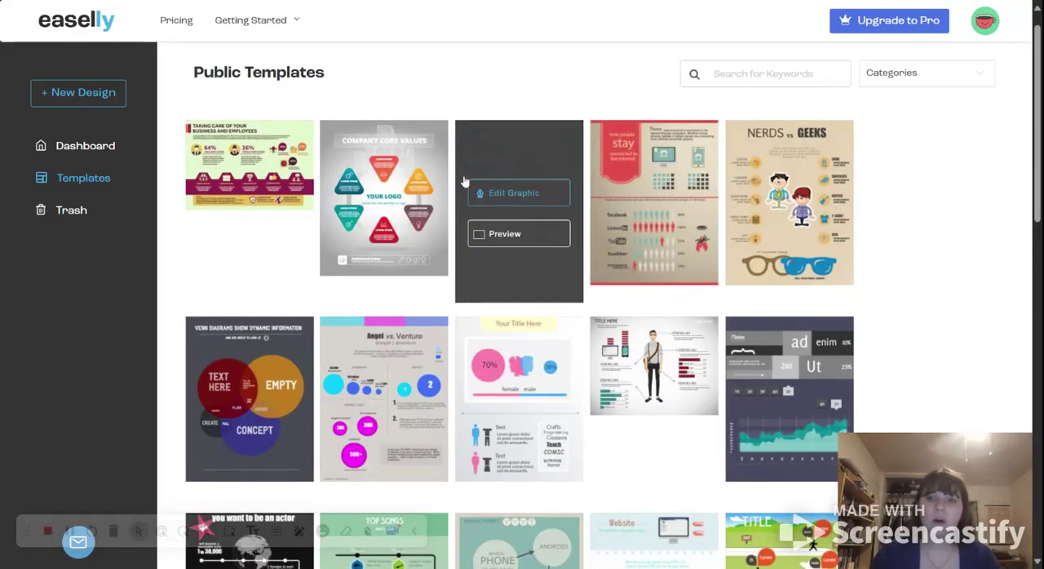
Step: Open the winding-road timeline template with the walking figures for editing
scroll(359, 196, down, 2)
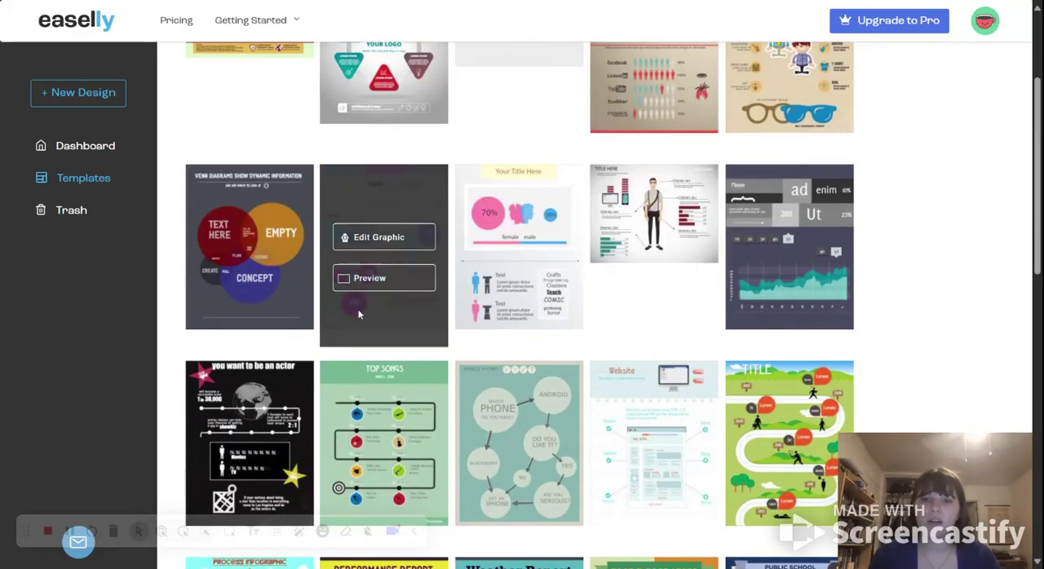
scroll(363, 301, down, 4)
scroll(675, 279, down, 3)
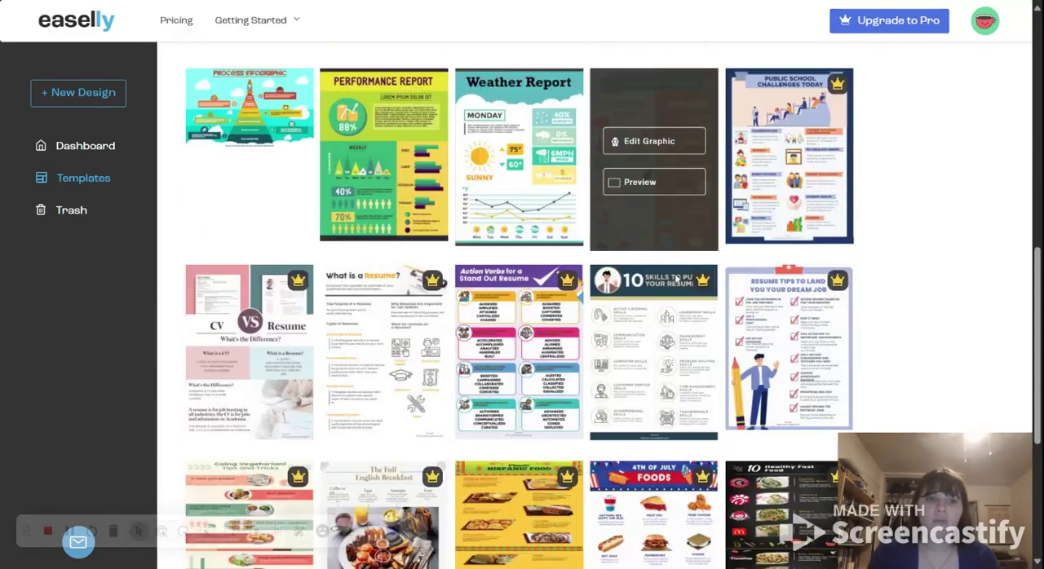
scroll(675, 279, up, 3)
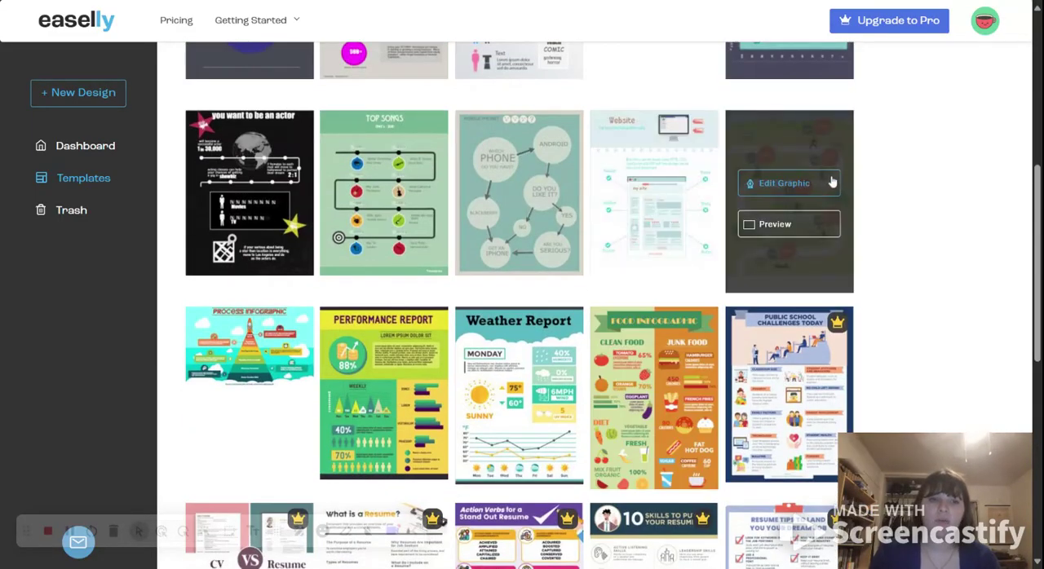
mouse_move(787, 180)
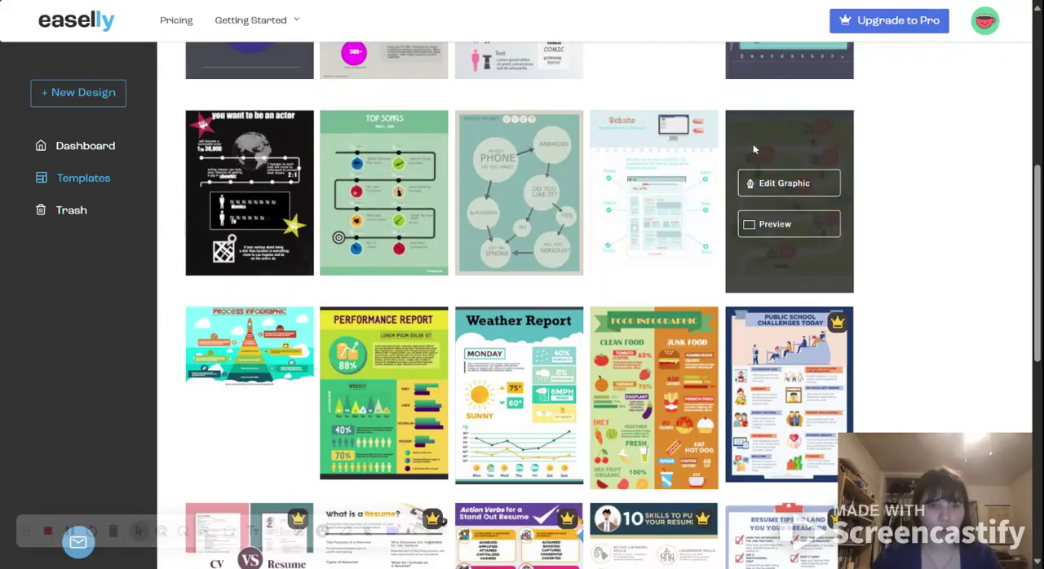
click(800, 187)
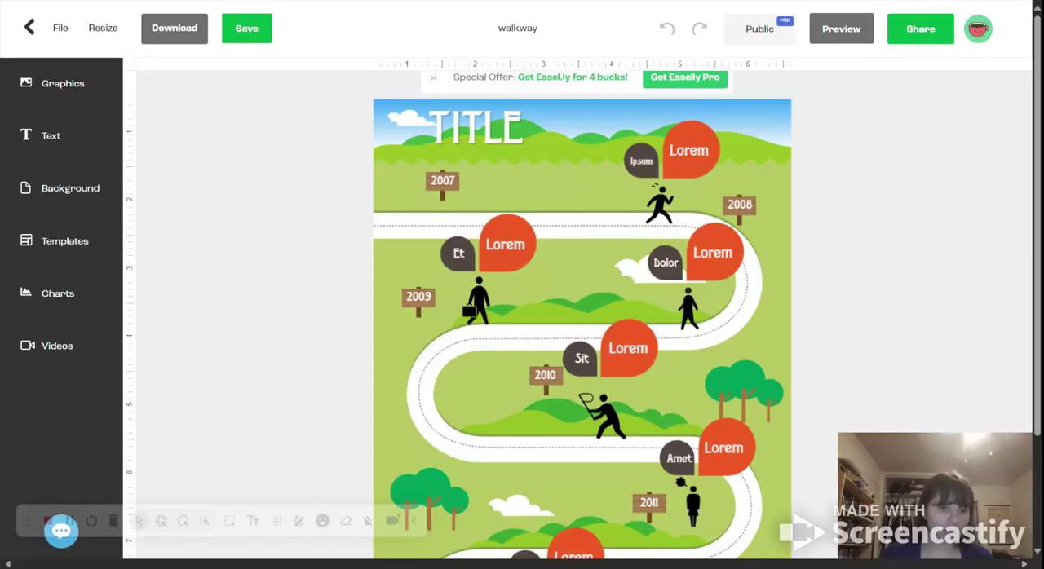
Step: Show the graphics icons of the War category and browse them
click(59, 86)
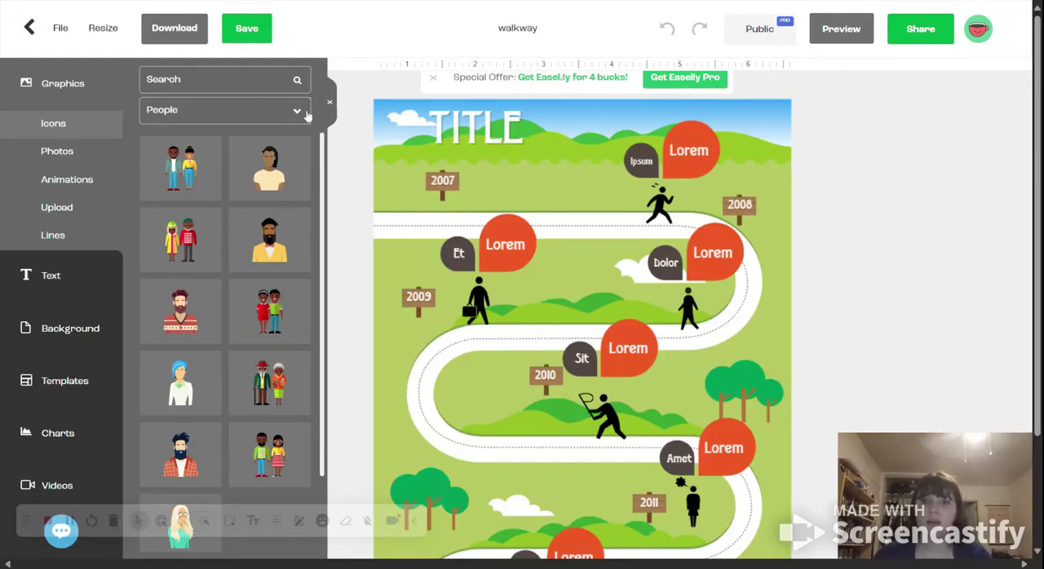
click(259, 112)
scroll(263, 247, down, 20)
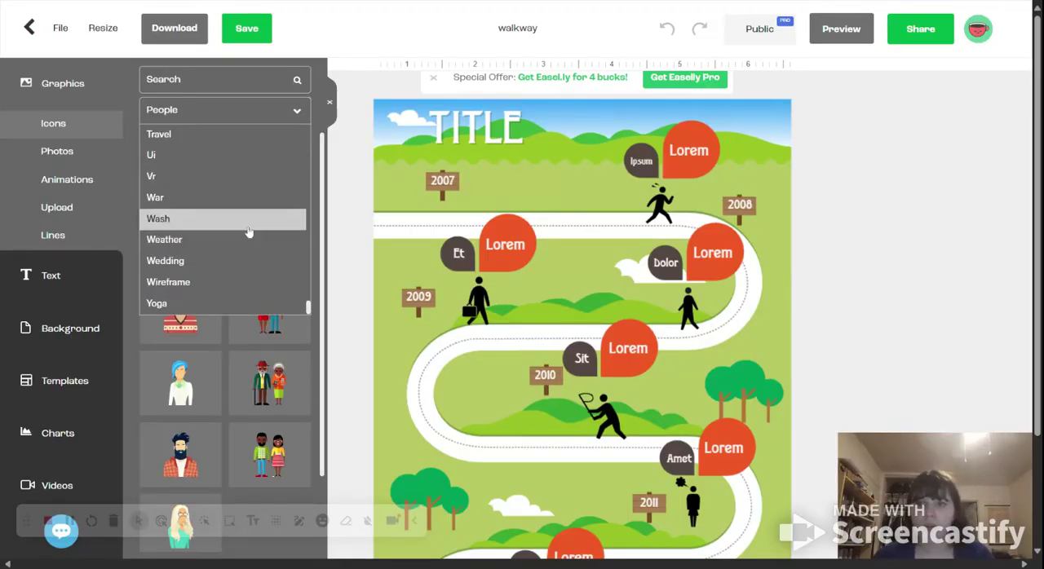
click(224, 208)
scroll(249, 237, down, 4)
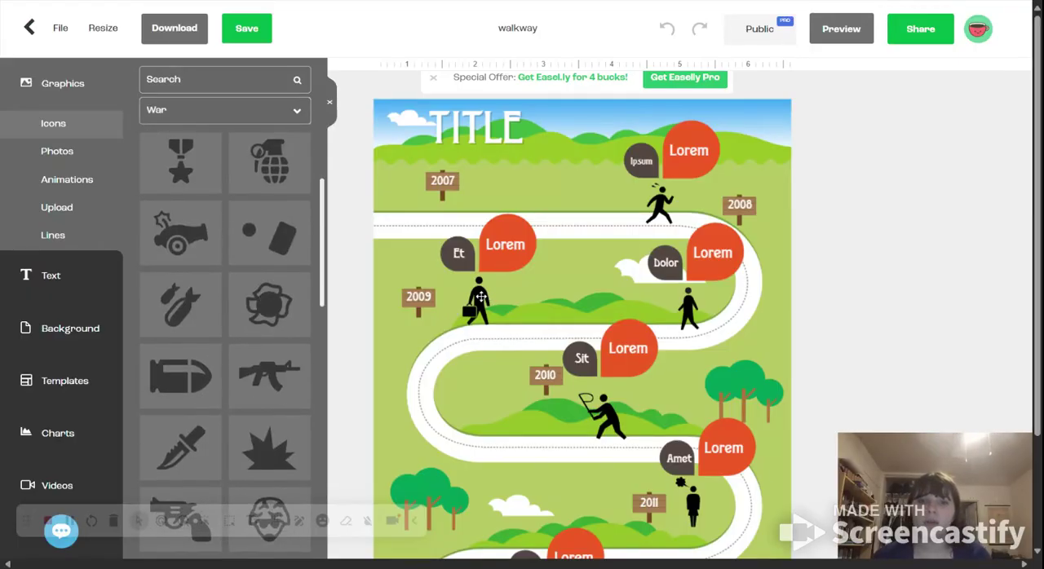
Step: Cut the figure with the briefcase beside the 2009 sign and put the War category's cannon icon in its place
click(480, 298)
right_click(479, 300)
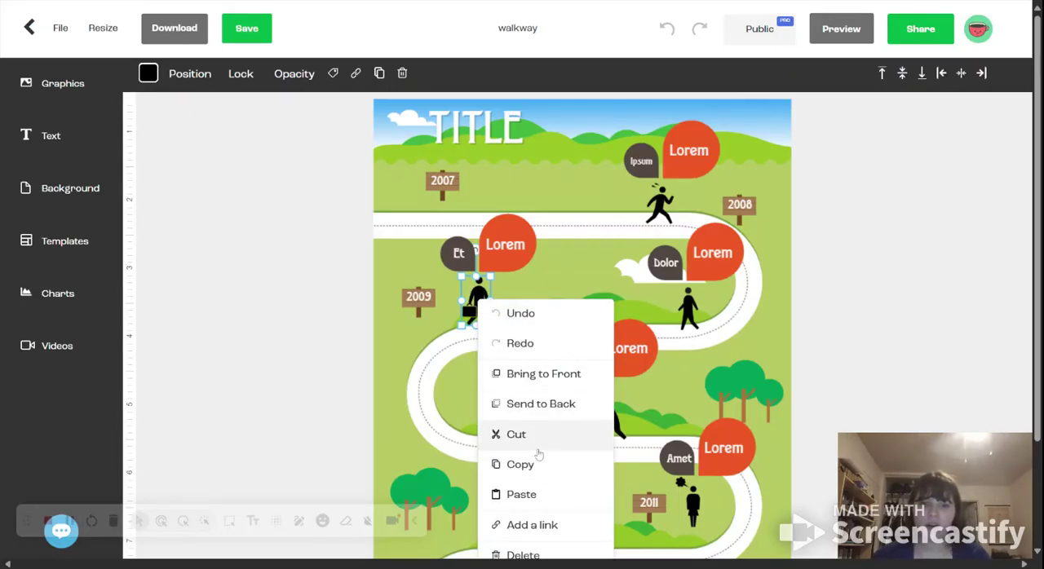
scroll(539, 378, down, 1)
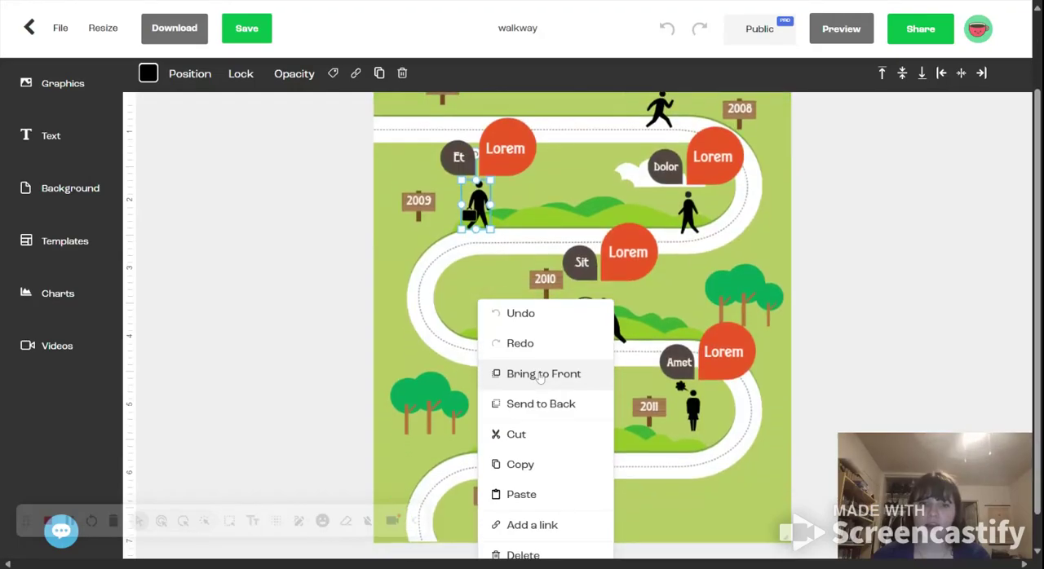
click(538, 442)
scroll(497, 291, up, 1)
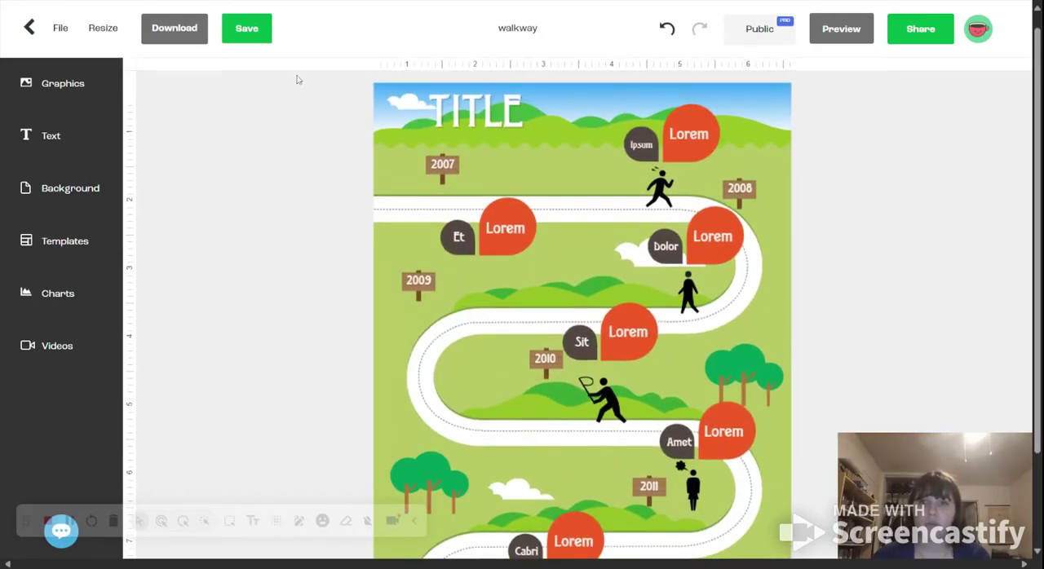
click(82, 100)
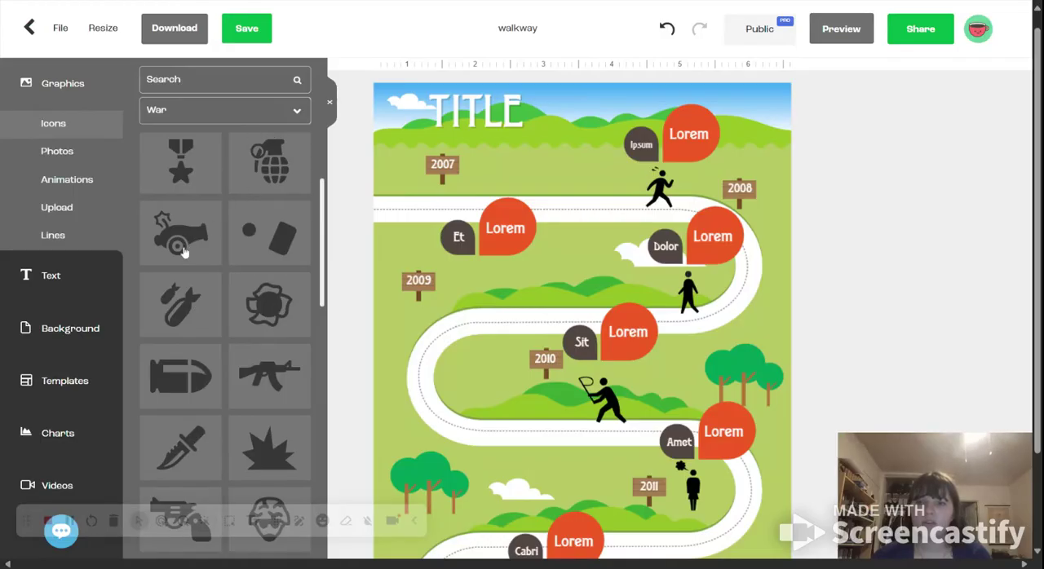
drag(184, 237, 503, 287)
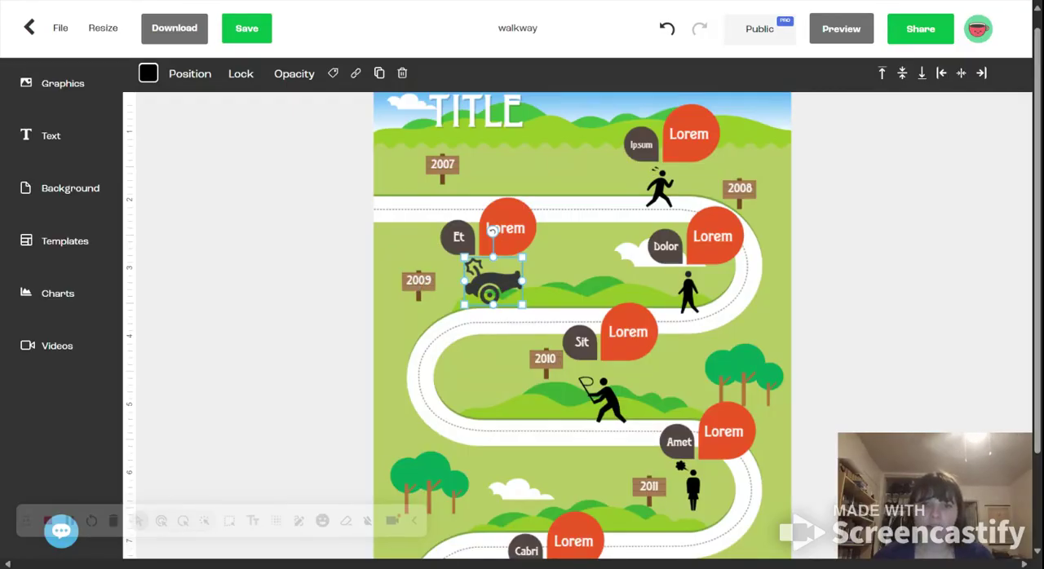
Step: Open the "Lorem" label above the cannon for editing, and place a new body text box just below the title
click(522, 229)
double_click(517, 229)
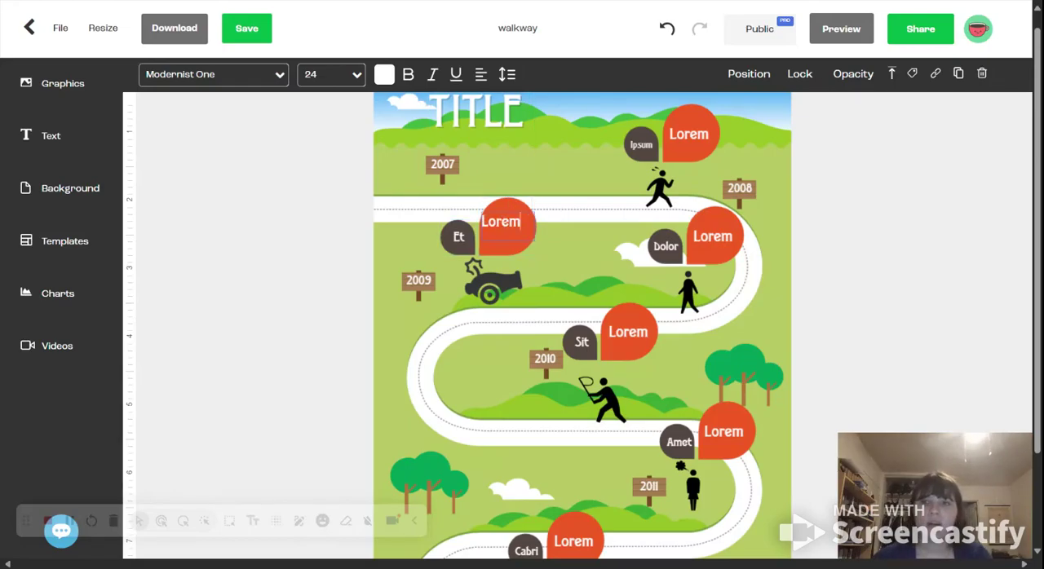
click(73, 135)
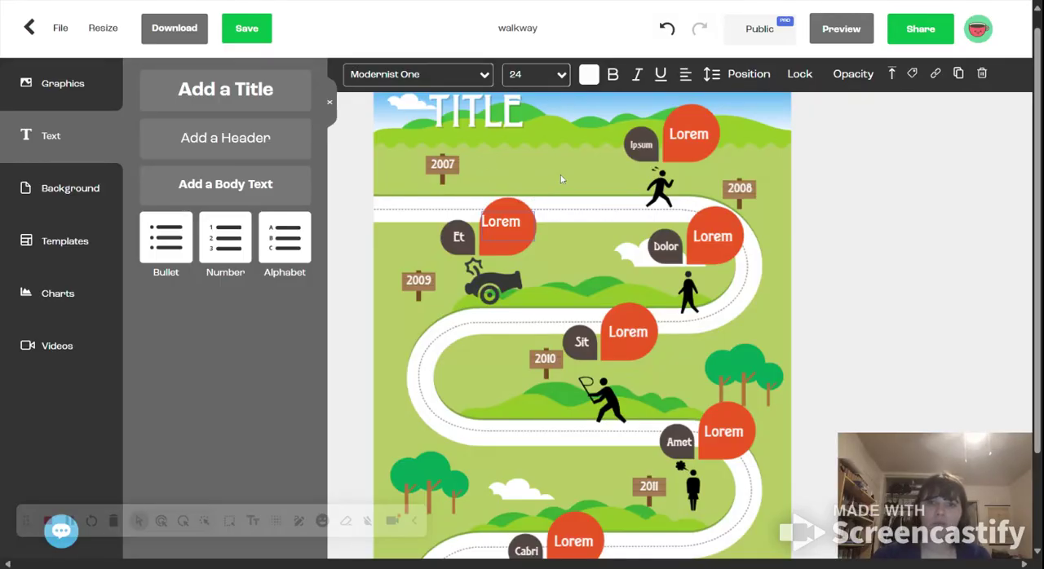
click(260, 197)
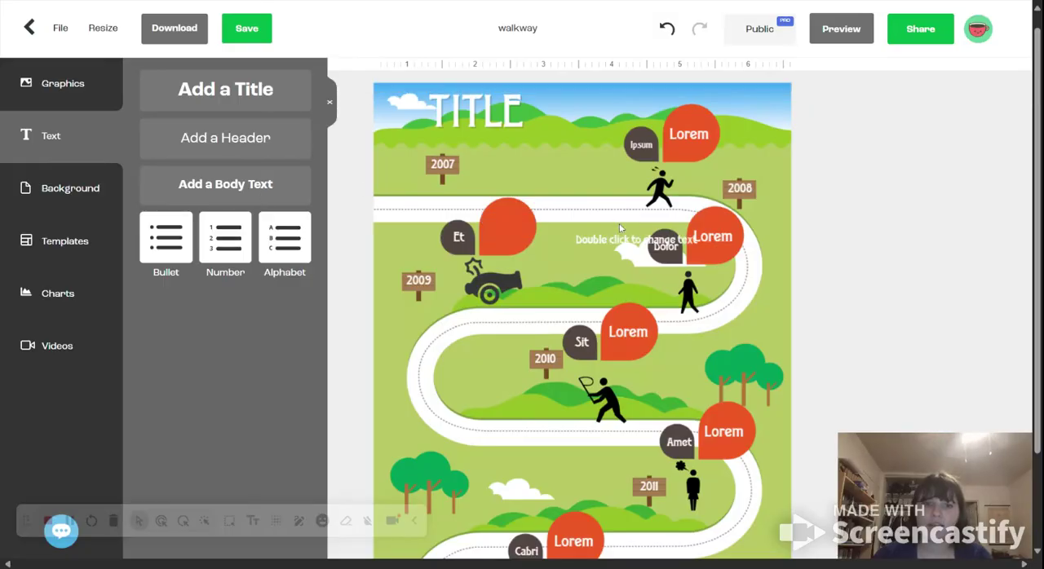
drag(621, 242, 534, 153)
Step: Replace the placeholder in the new text box with a teacher's name followed by "is the best!"
double_click(524, 152)
key(BackSpace)
key(BackSpace)
key(BackSpace)
key(BackSpace)
key(BackSpace)
key(BackSpace)
key(BackSpace)
key(BackSpace)
key(BackSpace)
key(BackSpace)
key(BackSpace)
key(BackSpace)
key(BackSpace)
key(BackSpace)
key(BackSpace)
key(BackSpace)
key(BackSpace)
key(BackSpace)
key(BackSpace)
key(BackSpace)
key(BackSpace)
key(BackSpace)
key(BackSpace)
key(BackSpace)
text(Mrs. Col)
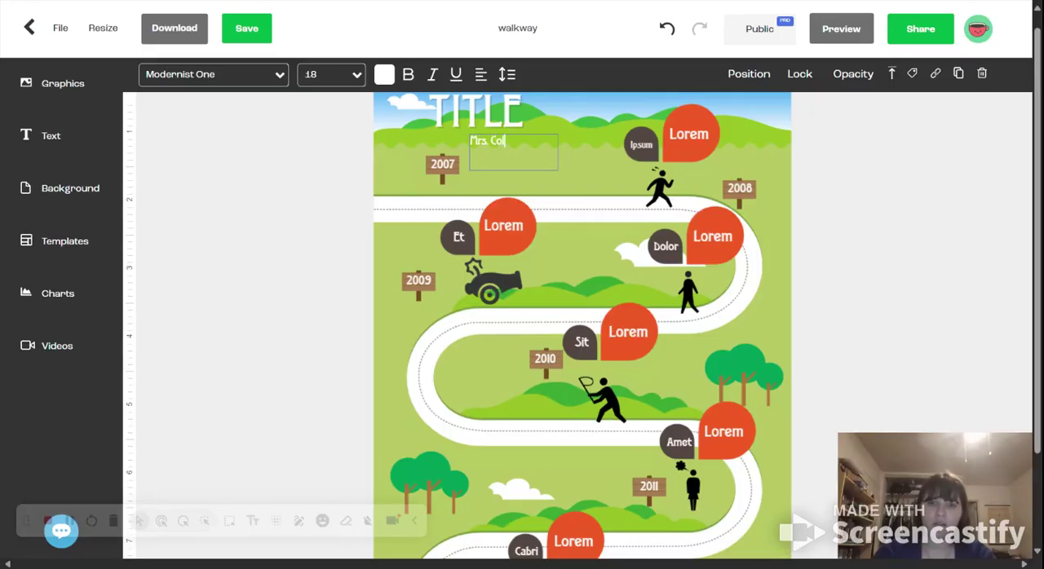
text(lins is the best!)
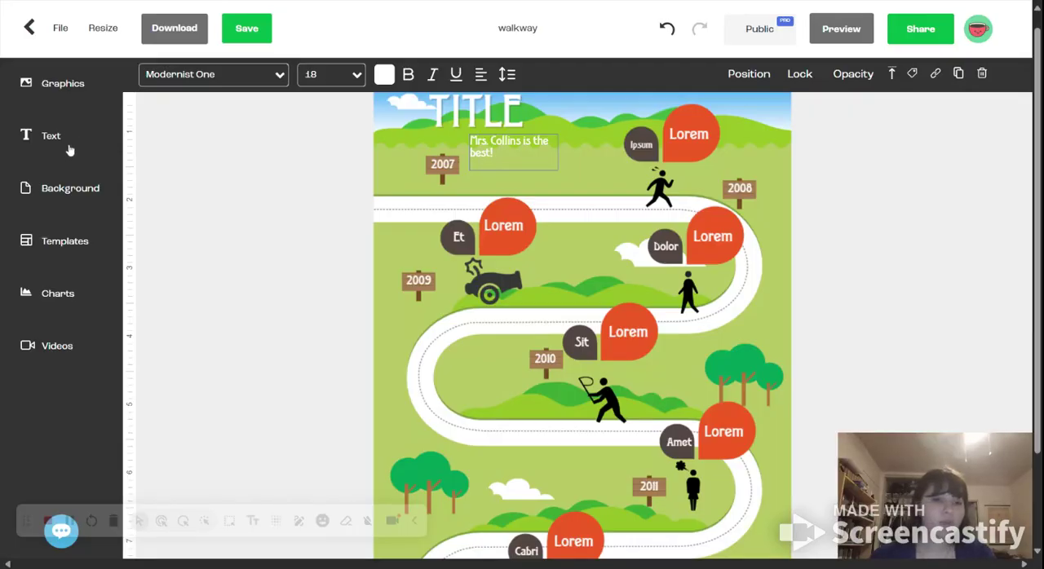
Step: Change the design's background to the green vertical-stripe pattern
click(90, 189)
click(174, 270)
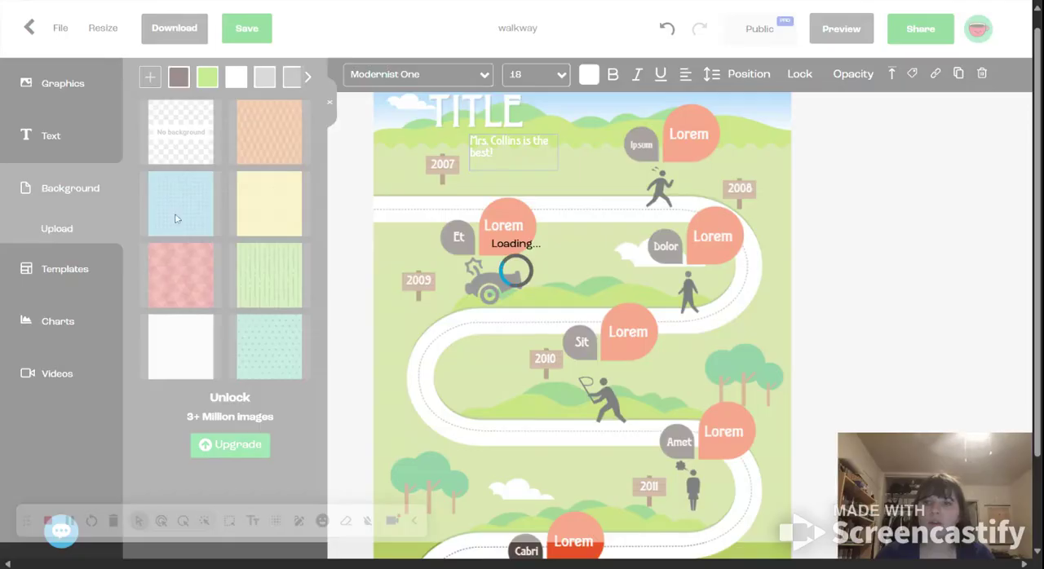
click(255, 275)
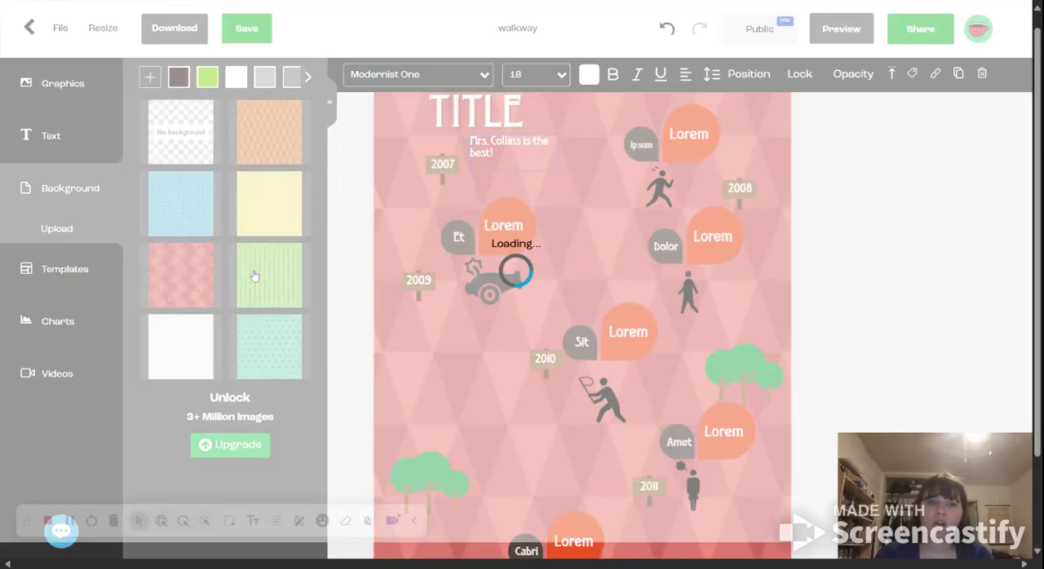
Step: Look through the templates offered inside the editor
click(79, 267)
scroll(230, 344, down, 3)
scroll(232, 341, up, 3)
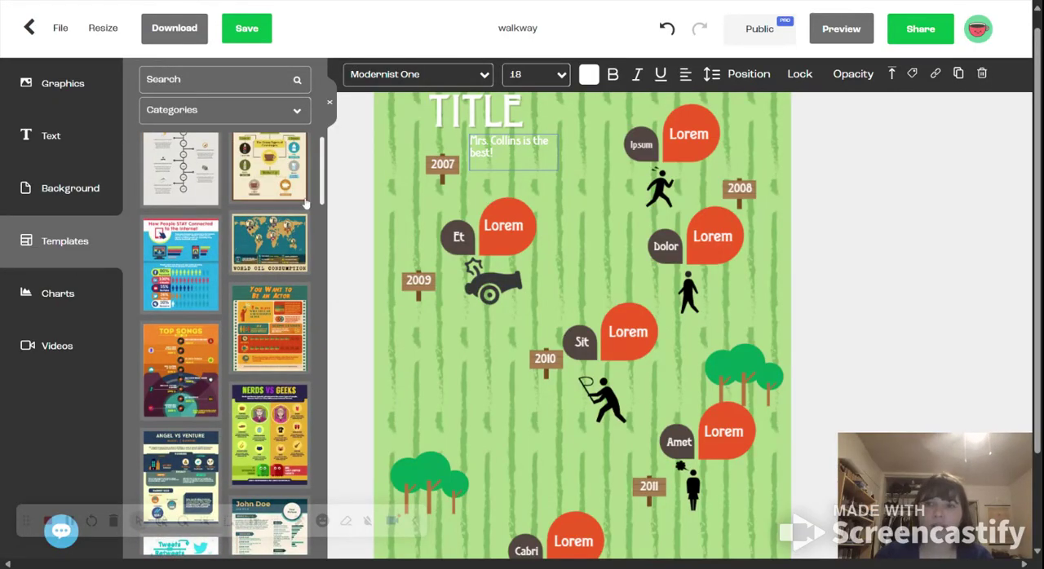
Step: View the bar/line and pictogram chart types, and open the design's sharing options
click(89, 294)
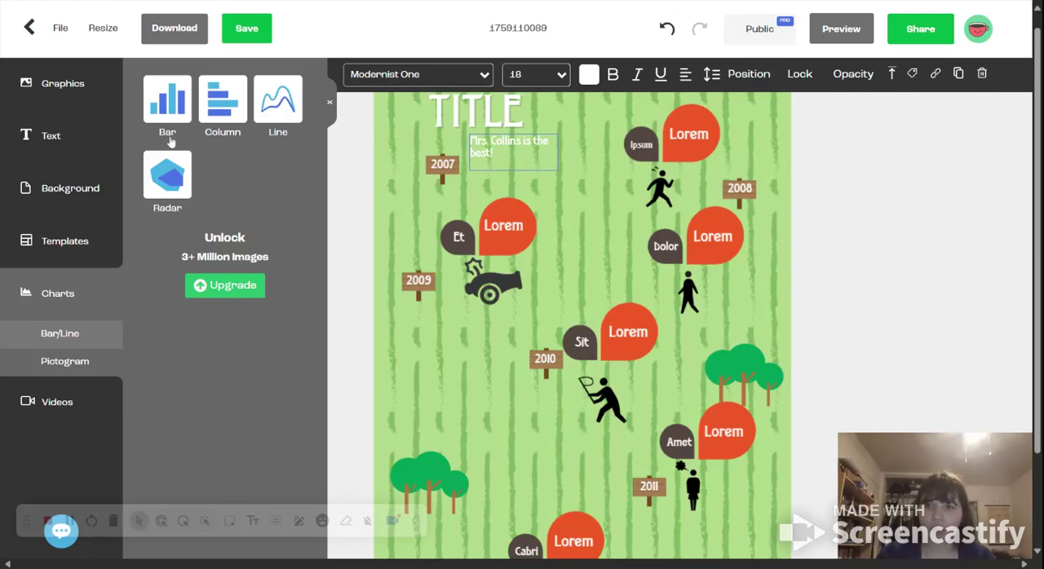
click(80, 364)
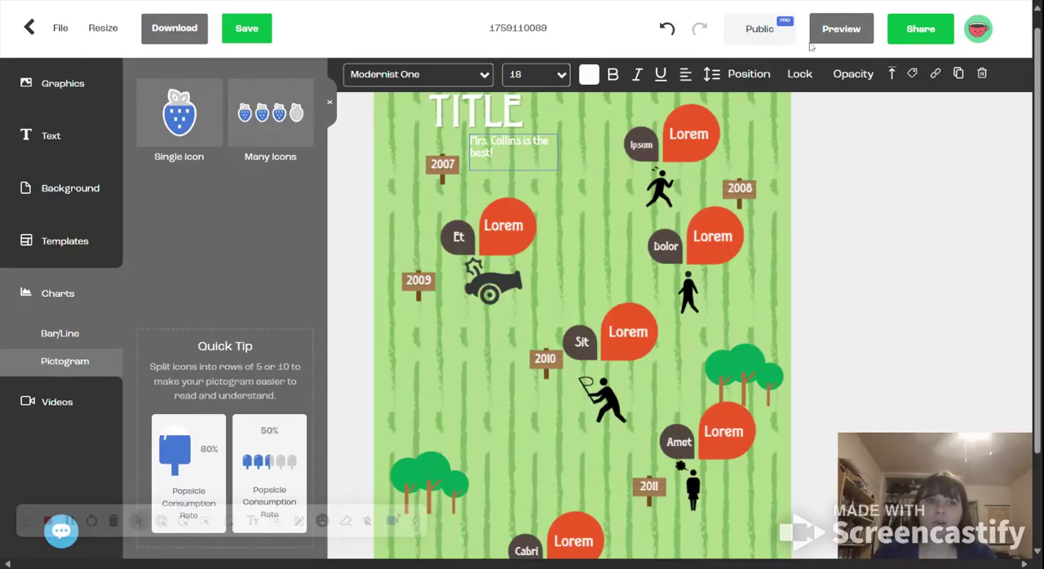
click(926, 30)
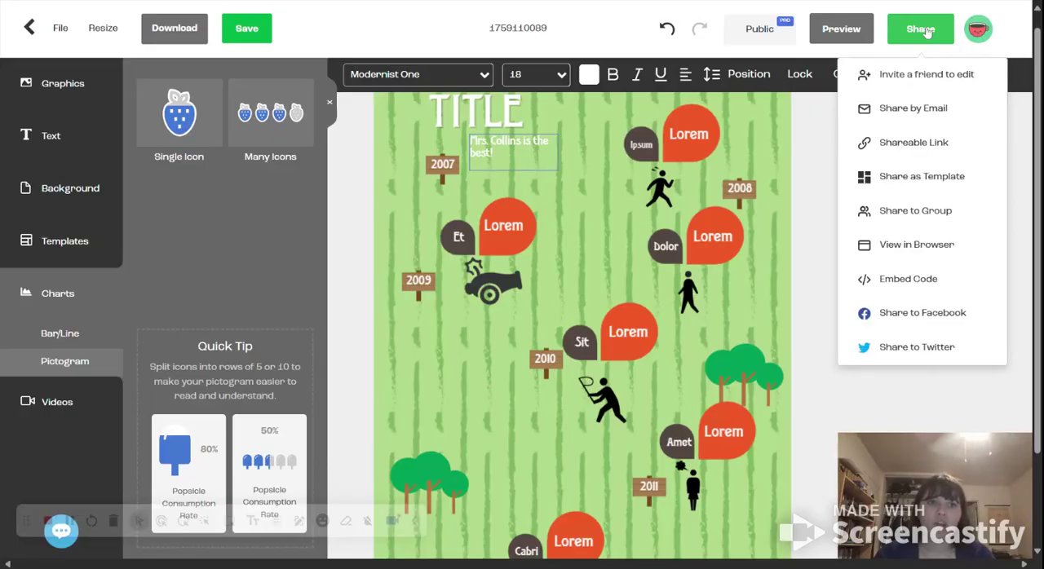
Step: Try to get a shareable link for the design from its sharing options
click(931, 147)
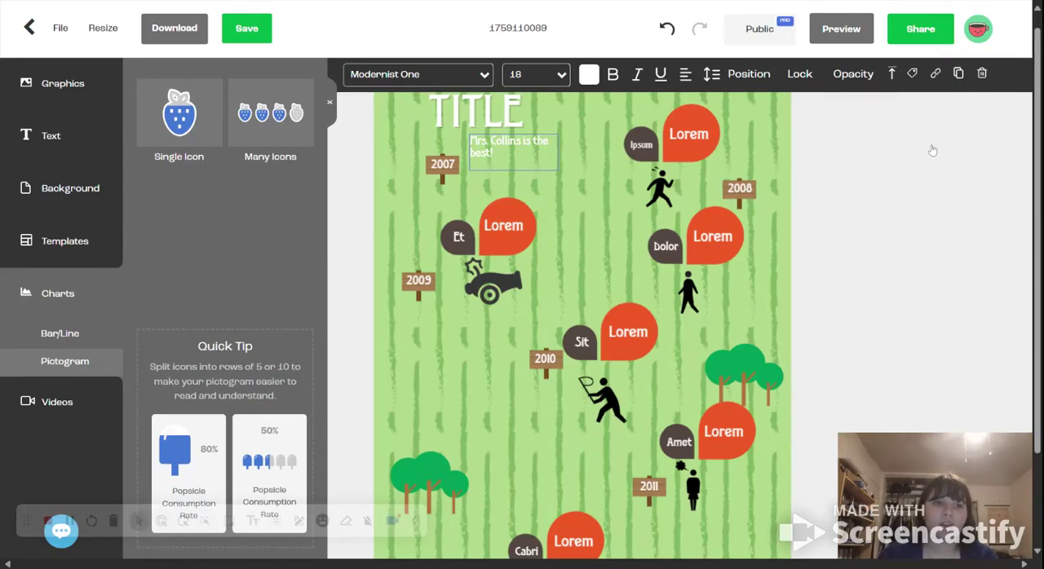
click(918, 29)
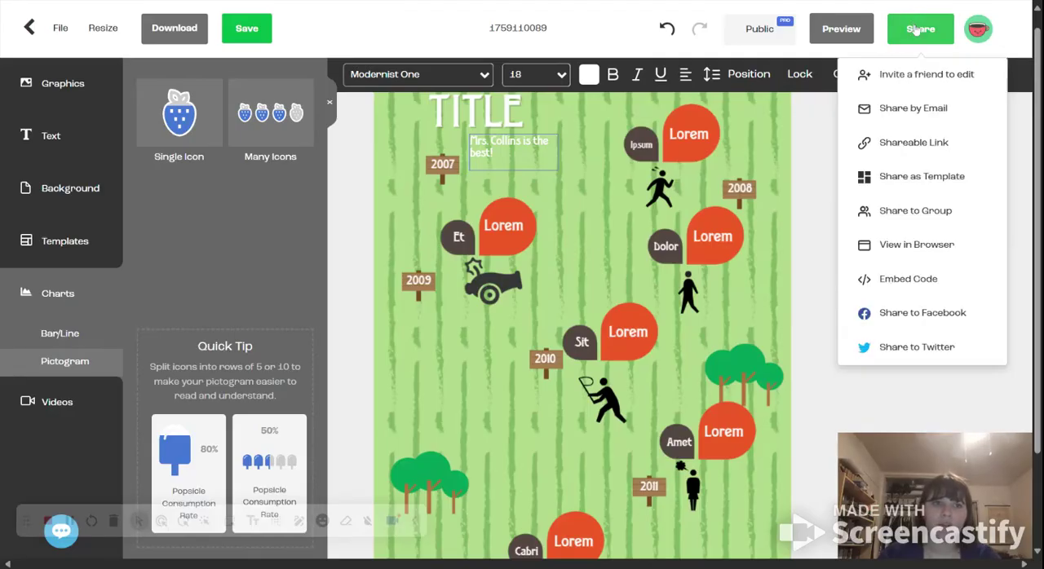
click(906, 142)
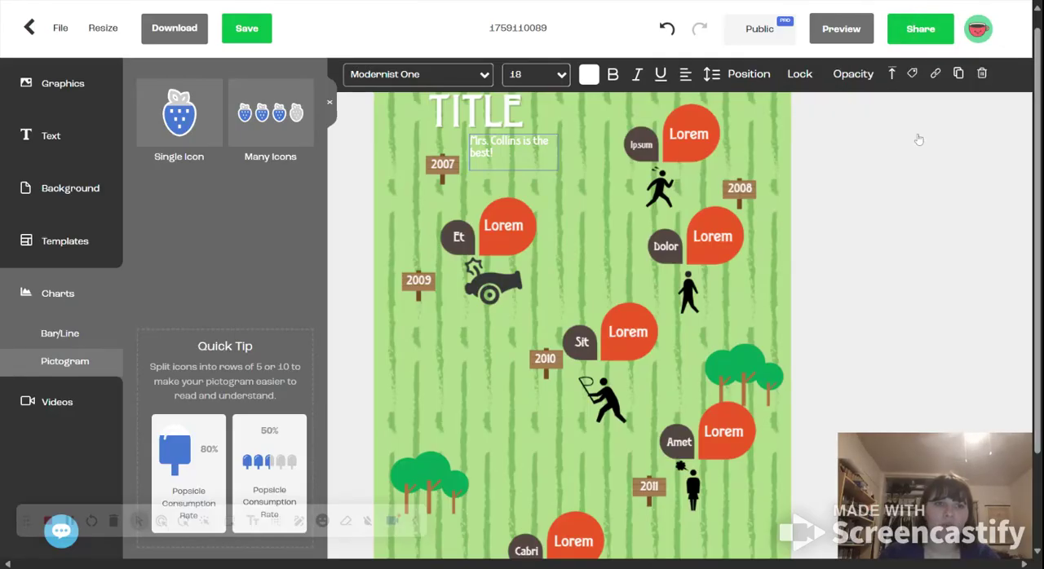
Step: View the forms for inviting a friend to edit and for sharing by email, closing each one without sending
click(938, 30)
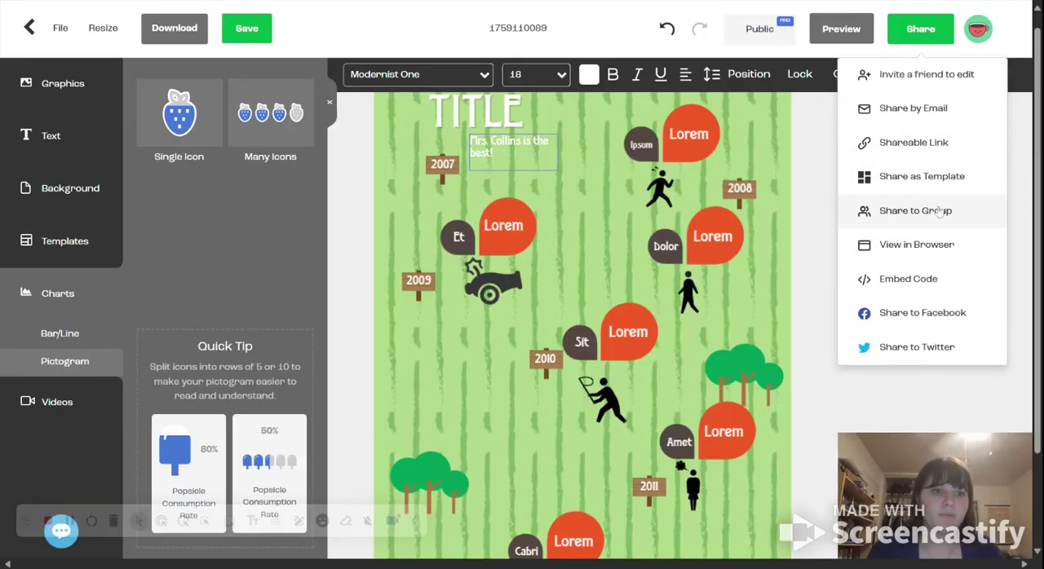
click(941, 78)
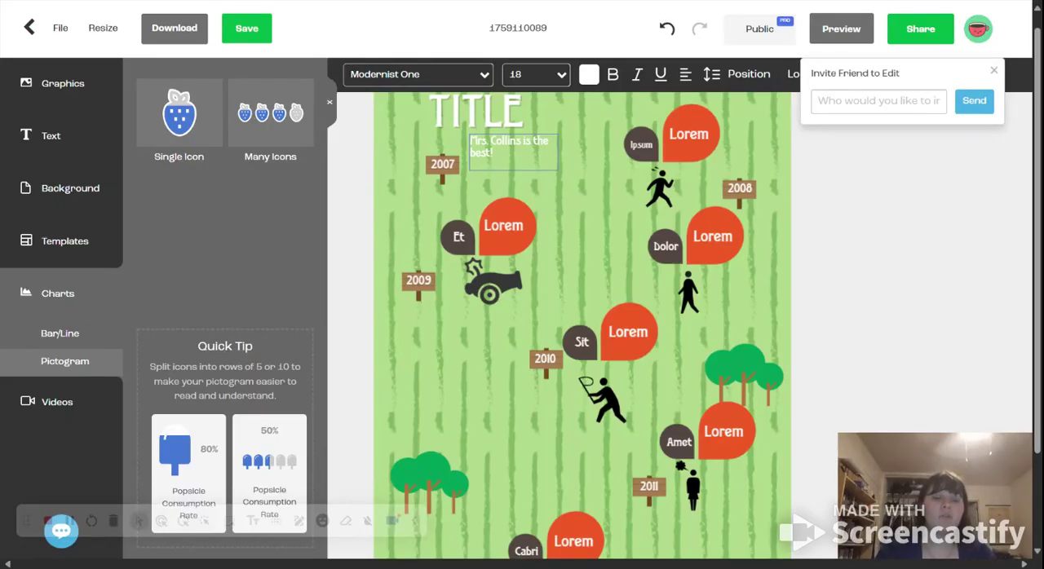
click(993, 70)
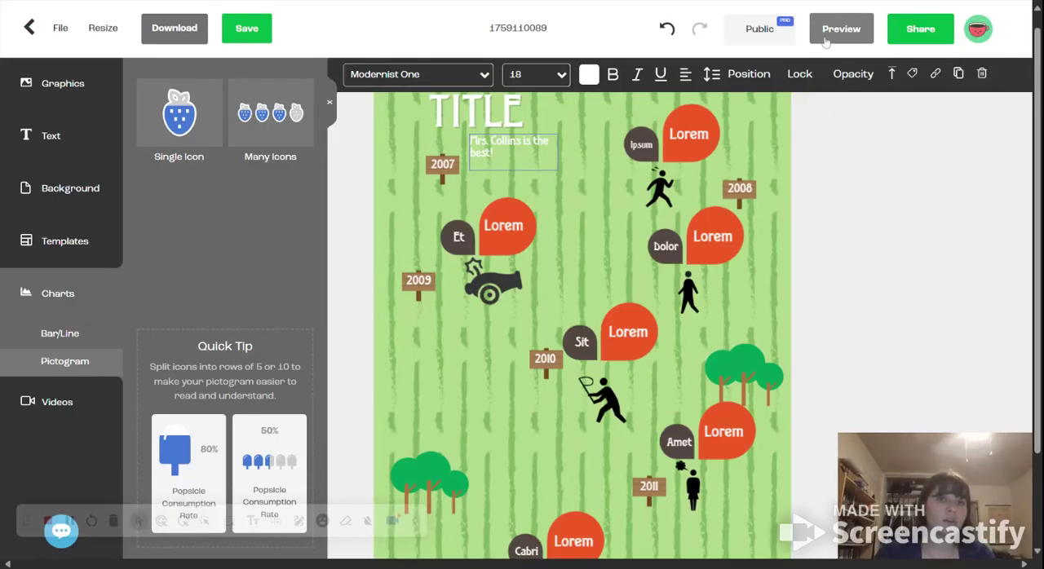
click(945, 21)
click(940, 111)
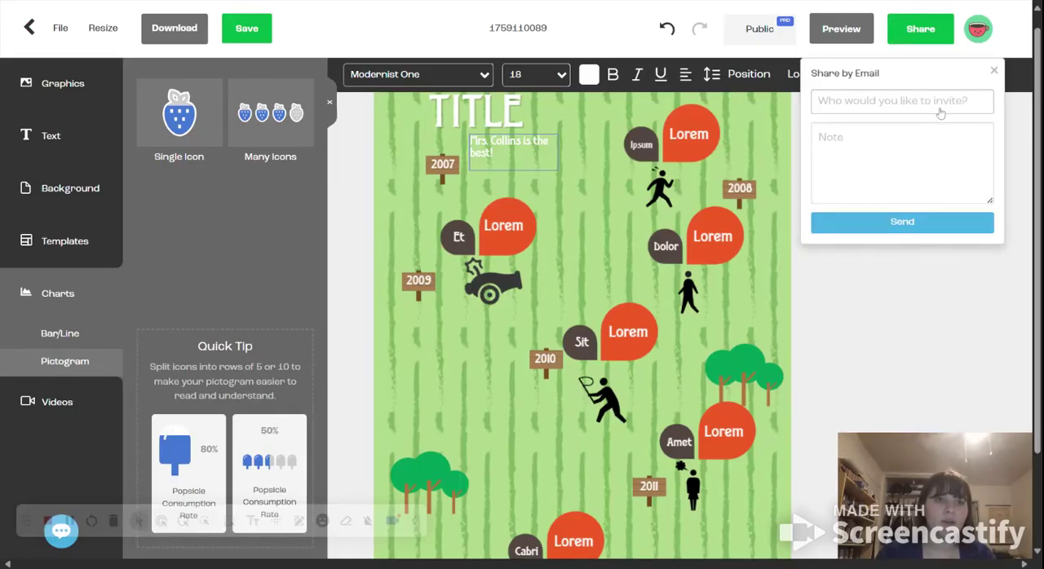
click(994, 73)
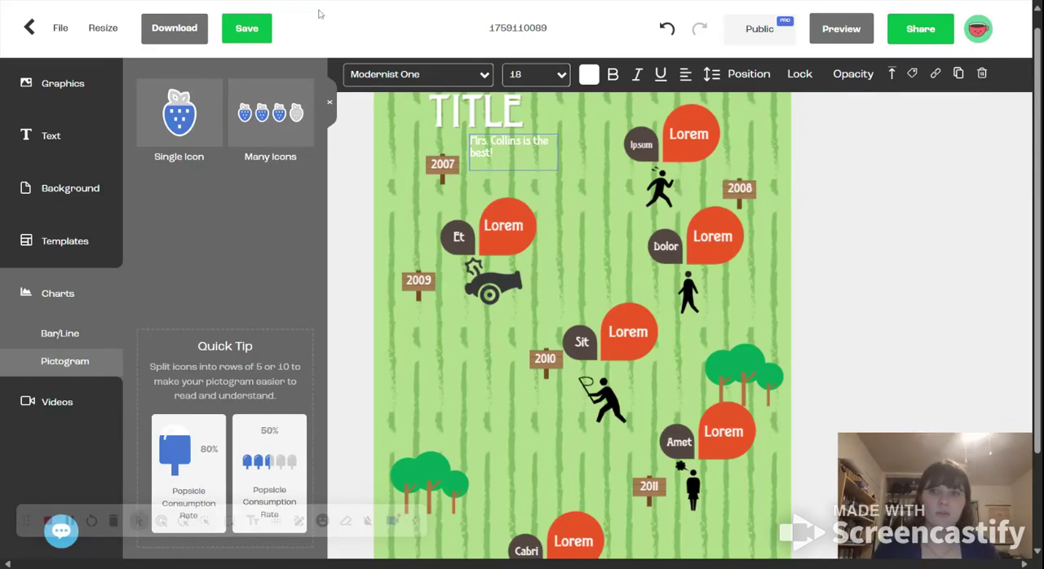
Step: Save the customized infographic
click(252, 29)
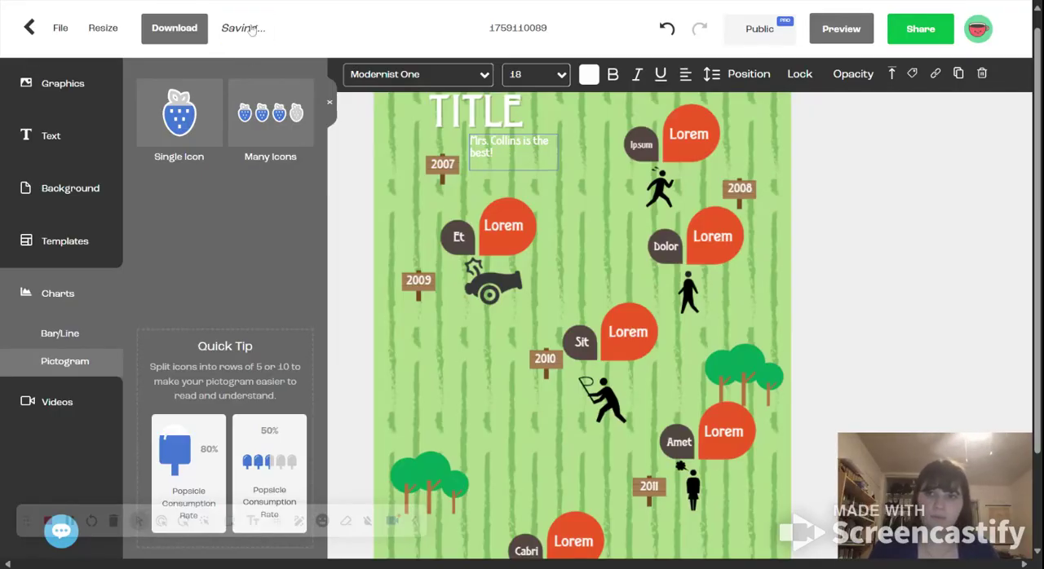